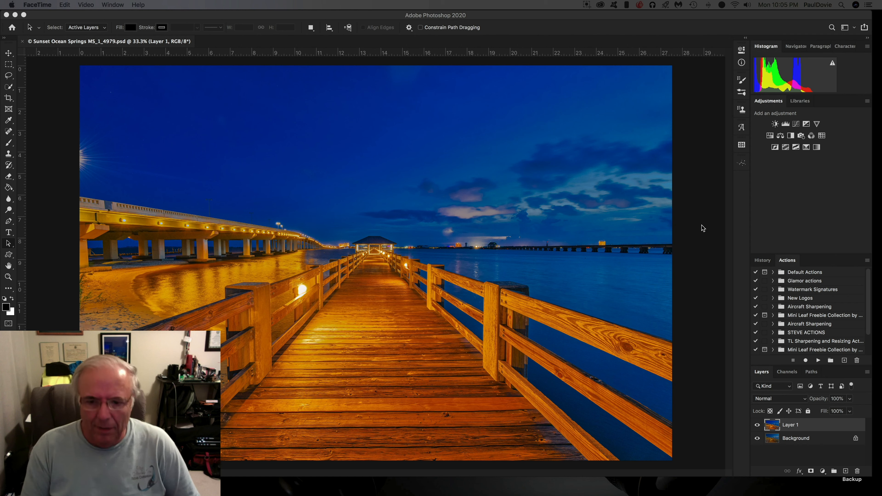
# Resize the pier photo to 2048 px wide with proportions kept, and view it at 100%
pyautogui.click(701, 228)
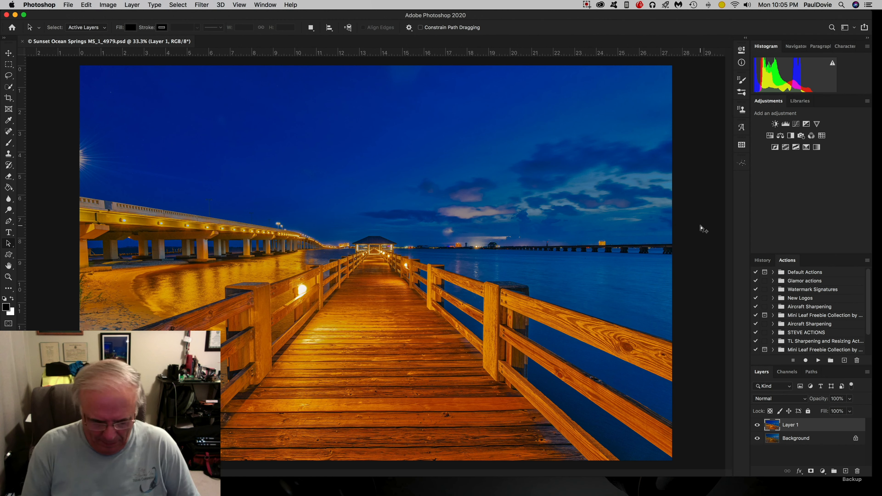
pyautogui.press('super+alt+i')
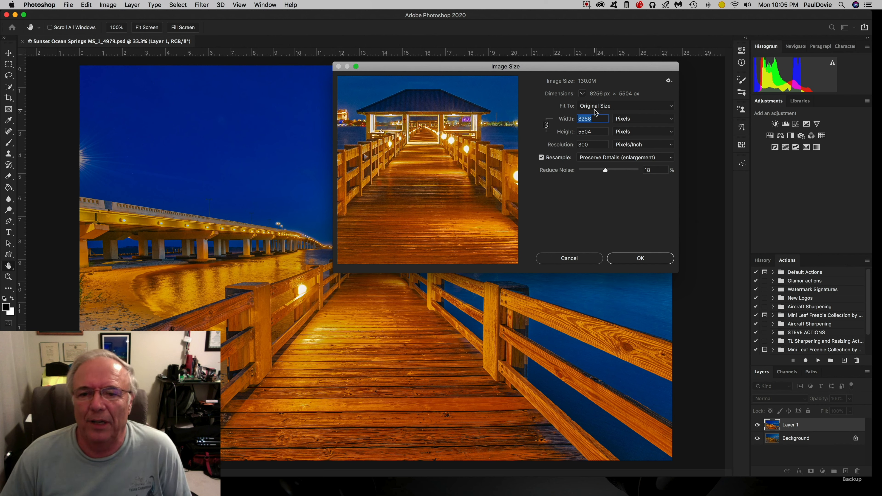
pyautogui.moveTo(595, 117); pyautogui.dragTo(580, 117)
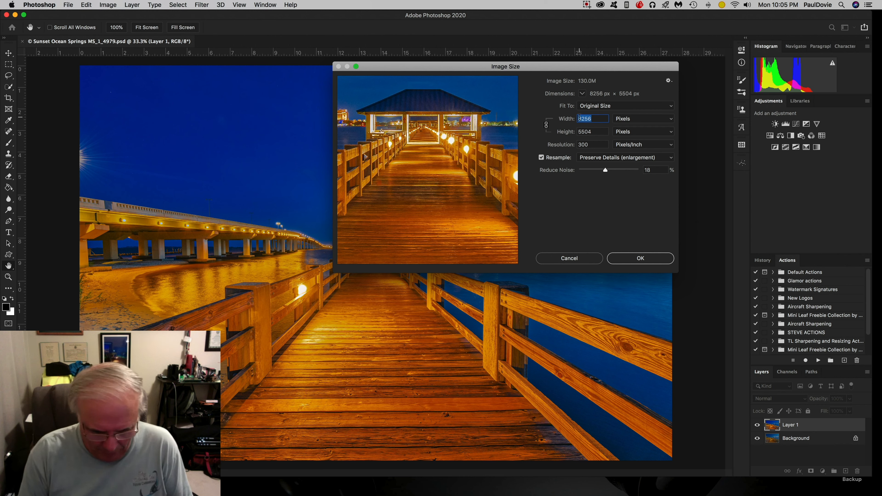
pyautogui.write('2048')
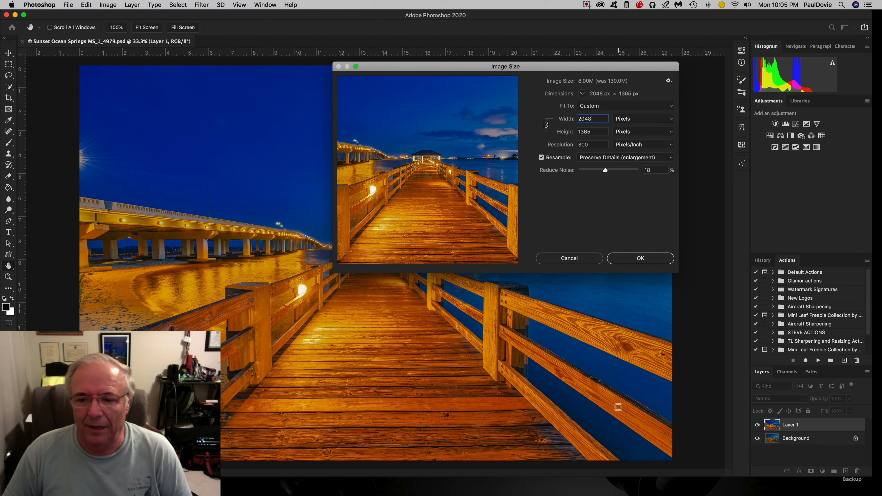
pyautogui.click(641, 257)
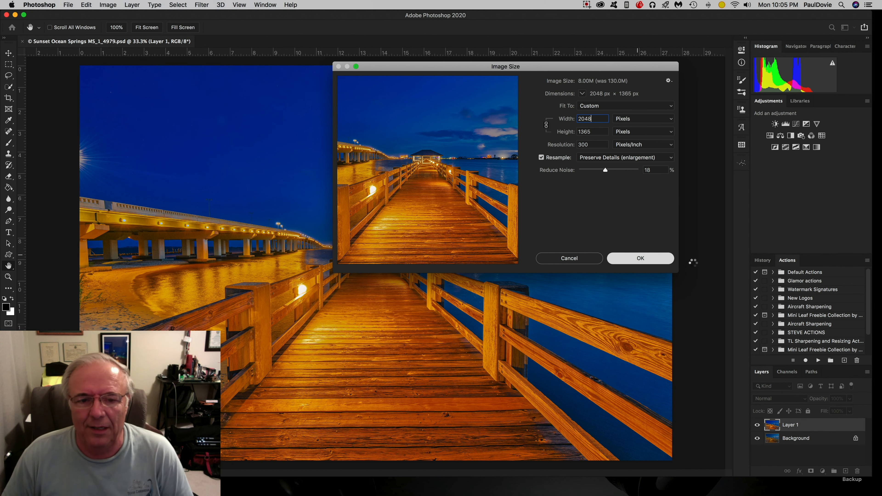
pyautogui.press('super+1')
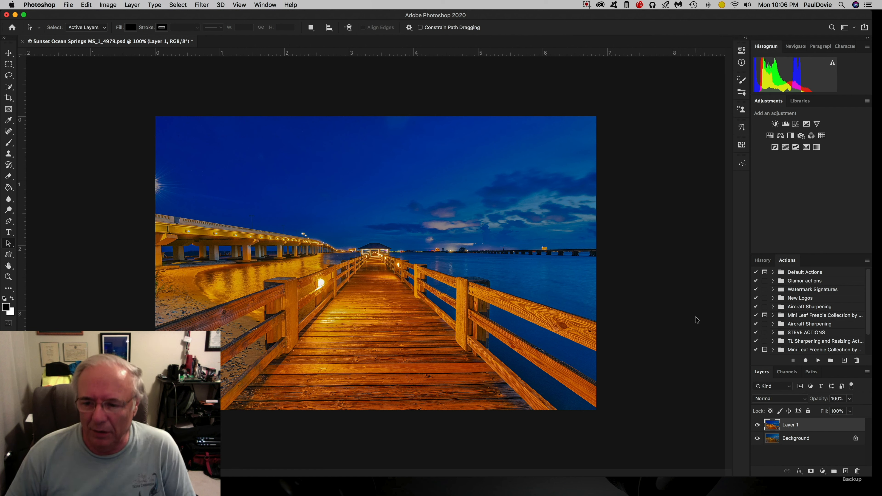
# Create an action named New Logo in the New Logos set, assign it Shift + Command + F5, and start recording
pyautogui.click(801, 299)
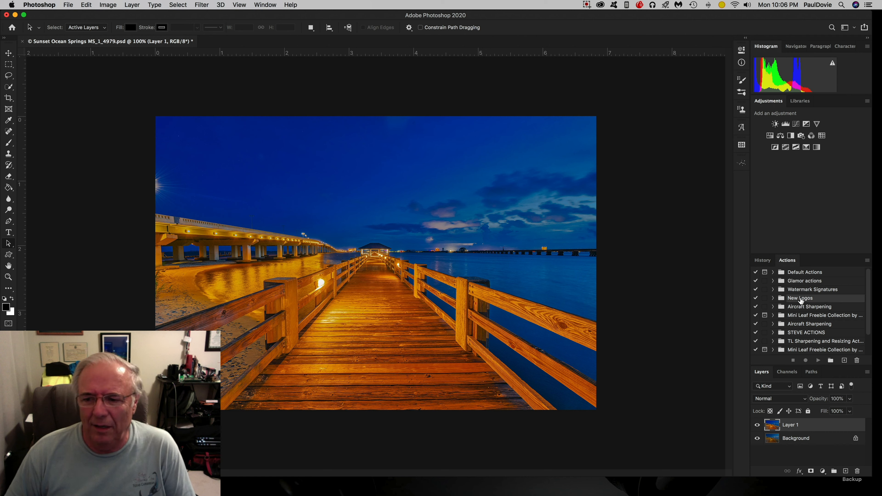
pyautogui.click(773, 298)
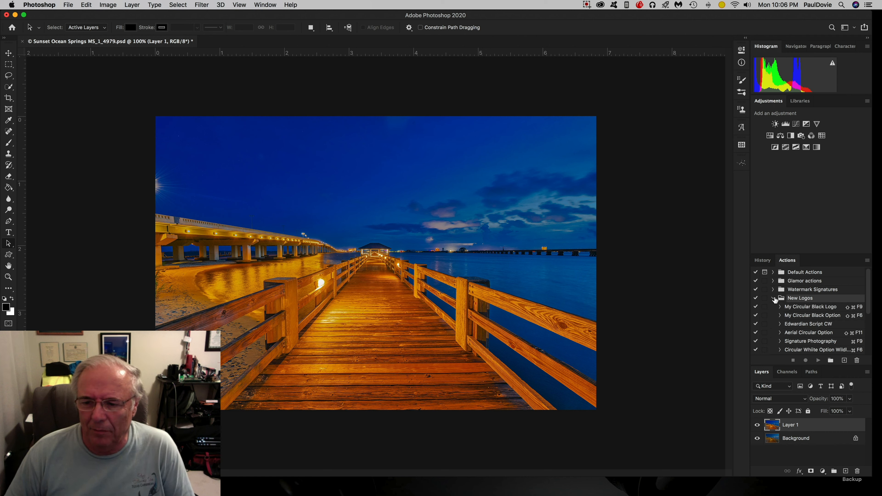
pyautogui.scroll(-3, 803, 311)
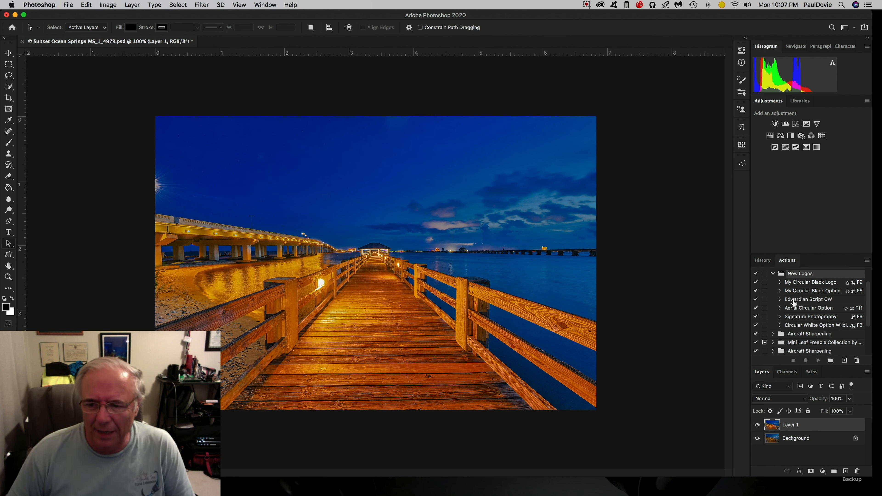
pyautogui.click(845, 361)
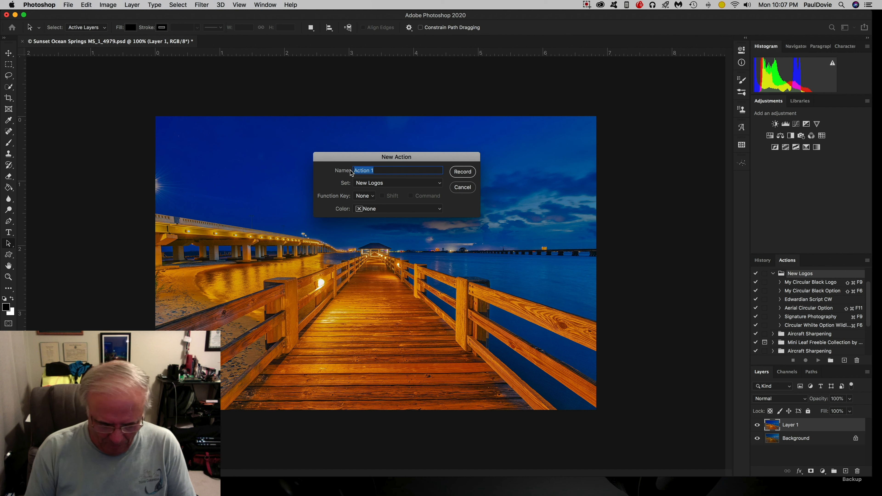
pyautogui.write('New Logo')
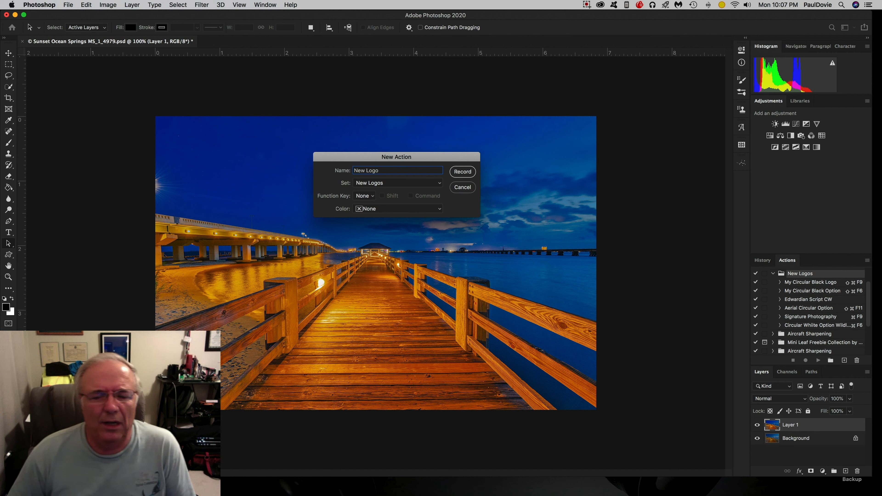
pyautogui.click(364, 196)
pyautogui.click(364, 240)
pyautogui.click(382, 196)
pyautogui.click(411, 196)
pyautogui.click(462, 171)
# Copy the signature logo from its file into the pier photo, scale it to about 38%, and place it in the photo's lower-right corner
pyautogui.press('super+c')
pyautogui.click(202, 42)
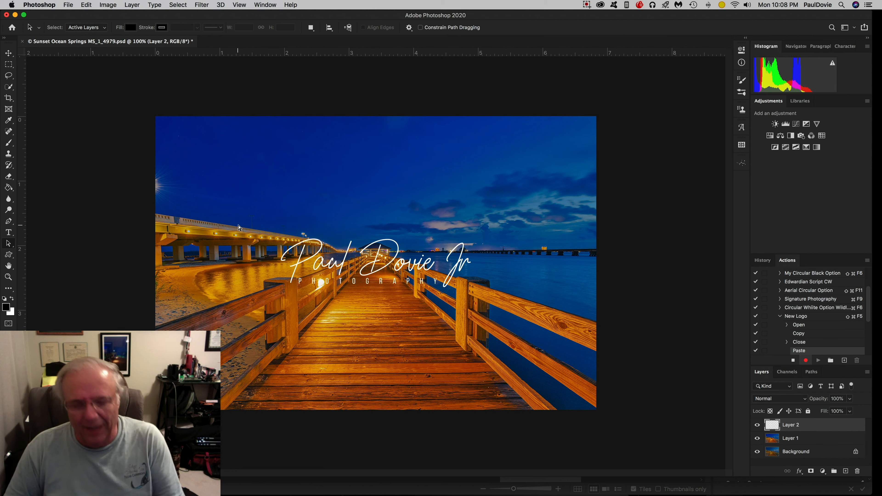
pyautogui.press('super+t')
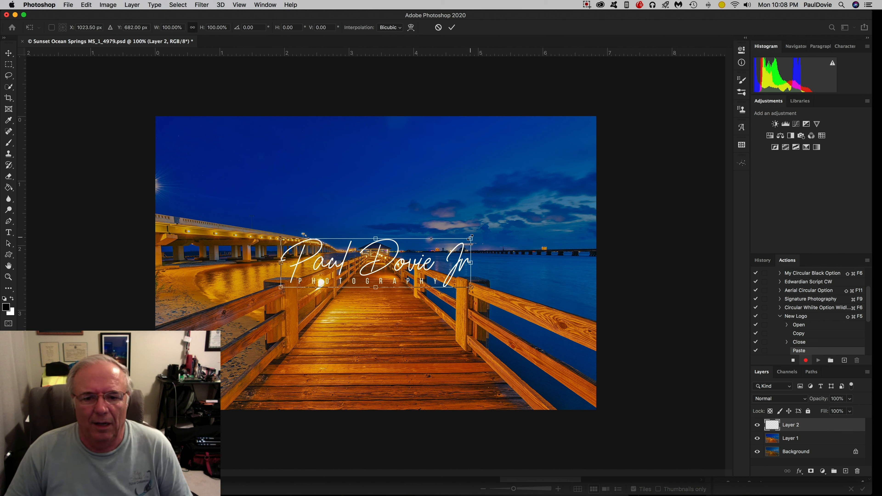
pyautogui.moveTo(470, 238); pyautogui.dragTo(569, 392)
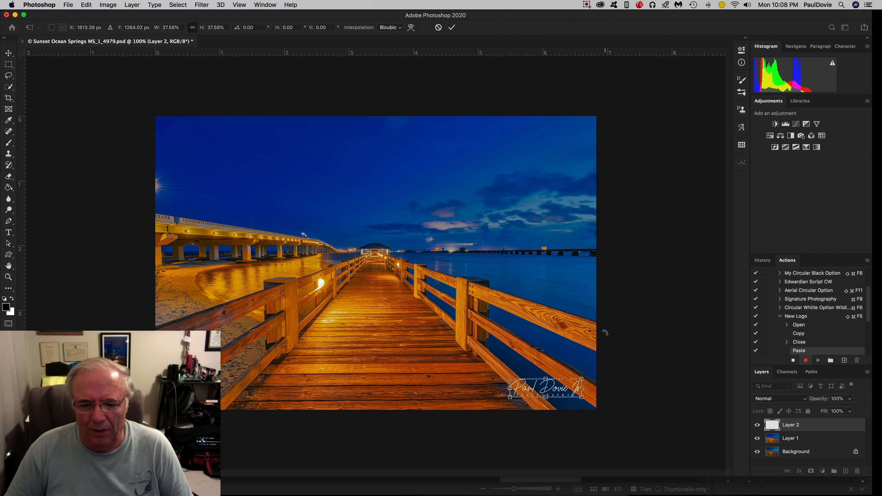
pyautogui.press('Return')
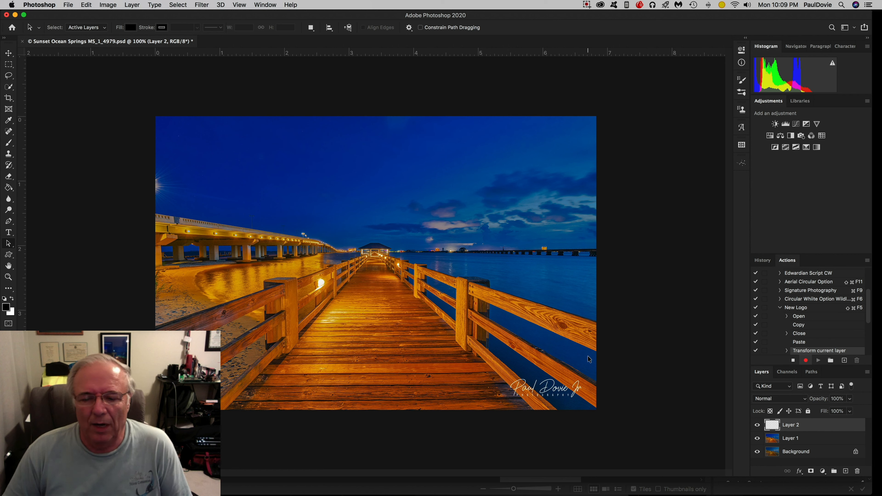
# Add a Drop Shadow layer style to the logo layer, accepting the existing shadow settings
pyautogui.click(800, 472)
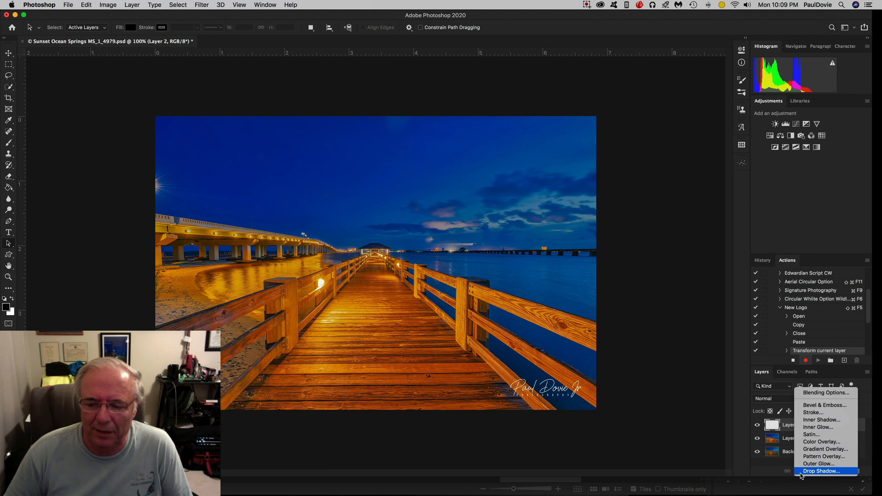
pyautogui.click(809, 471)
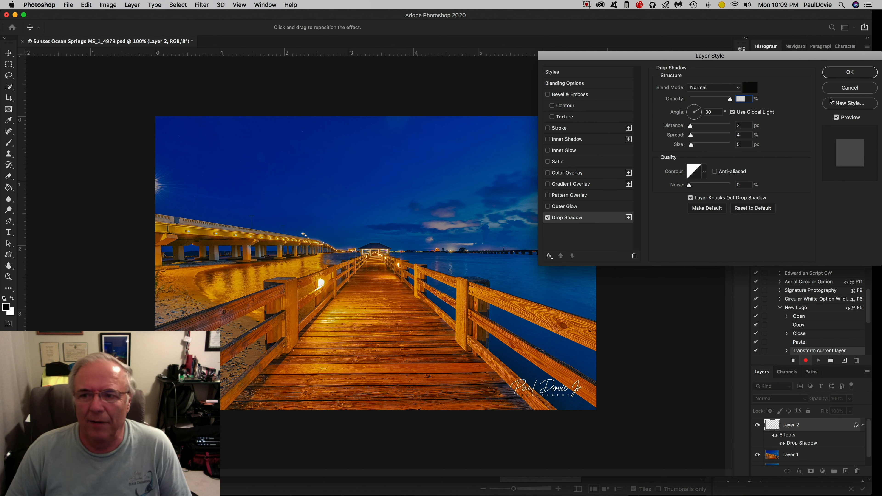
pyautogui.click(842, 73)
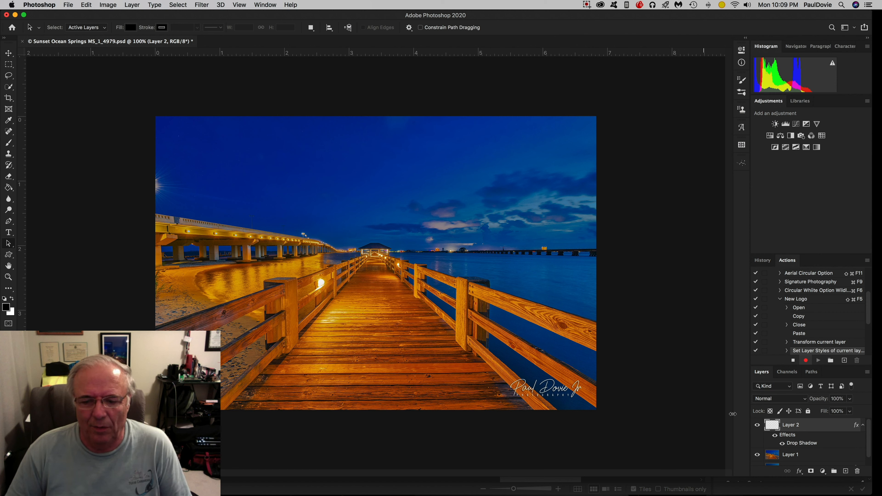
# Hide and reshow the logo layer's effects, stop recording the New Logo action, and collapse its list of recorded commands
pyautogui.click(776, 437)
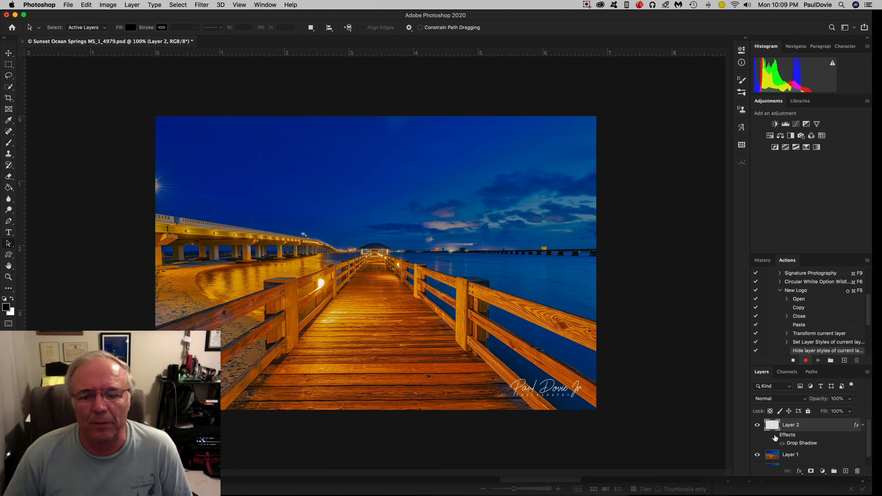
pyautogui.click(775, 436)
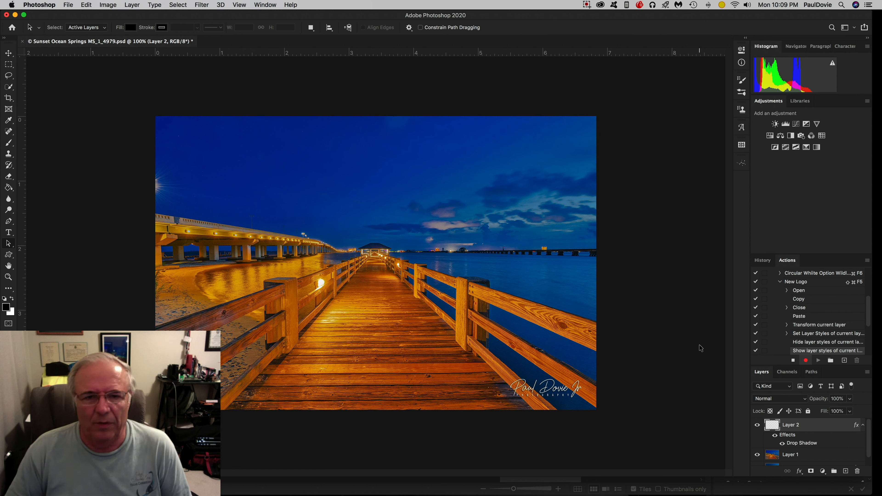
pyautogui.click(794, 361)
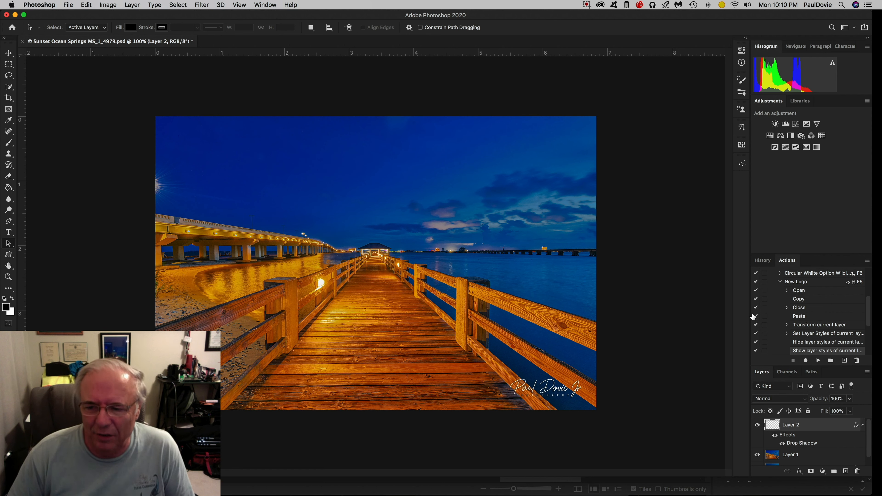
pyautogui.click(780, 282)
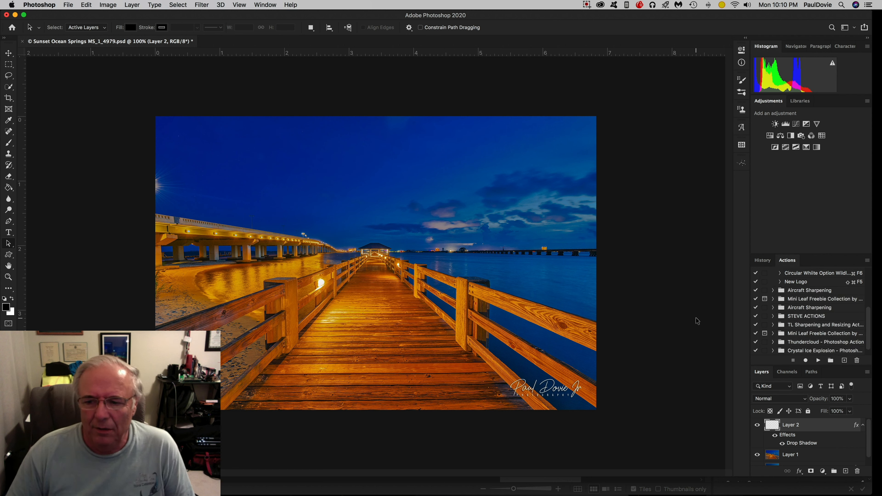
# Delete the logo layer and test the New Logo action by playing it from the actions list
pyautogui.moveTo(772, 426); pyautogui.dragTo(858, 471)
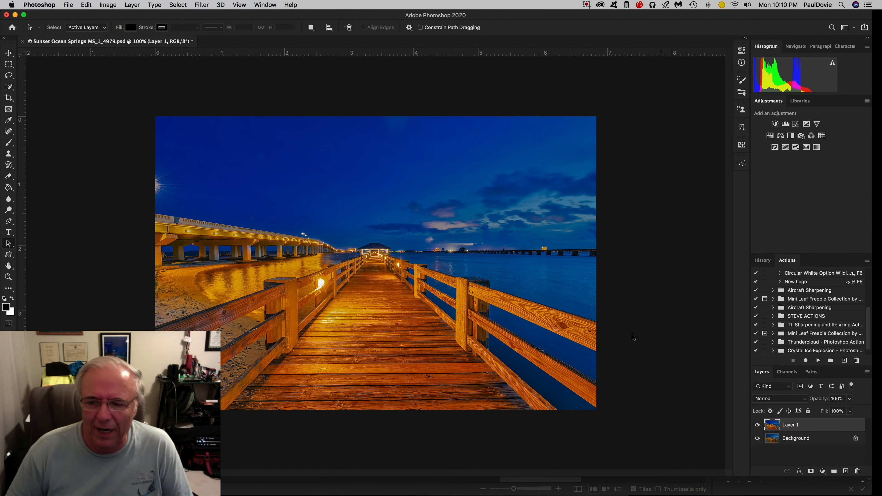
pyautogui.click(799, 283)
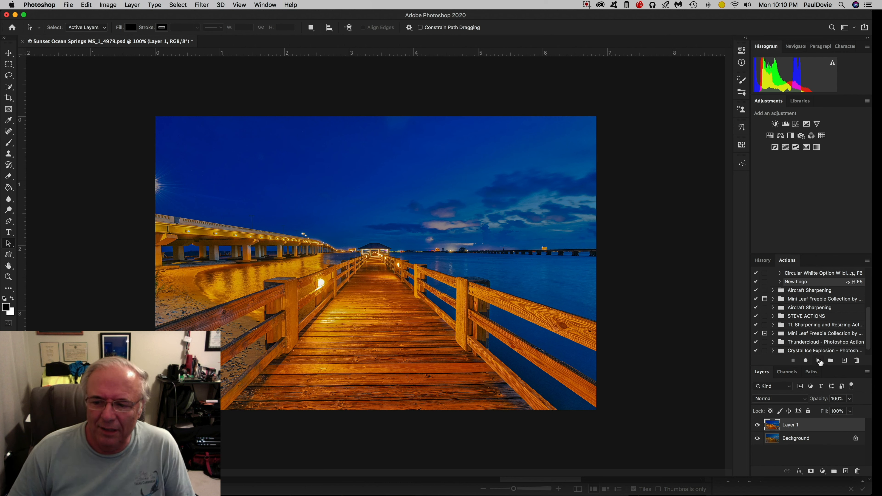
pyautogui.click(818, 361)
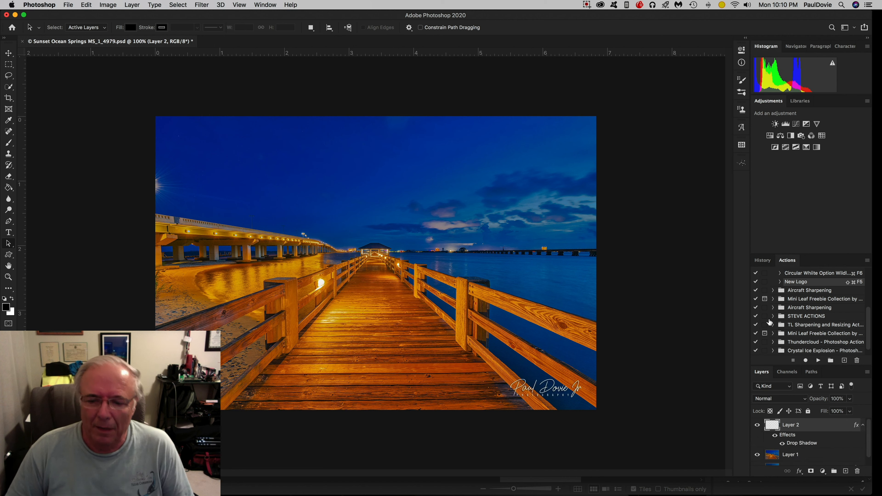
# Remove the logo layer again and run the New Logo action through its assigned function-key combination
pyautogui.moveTo(772, 425); pyautogui.dragTo(858, 472)
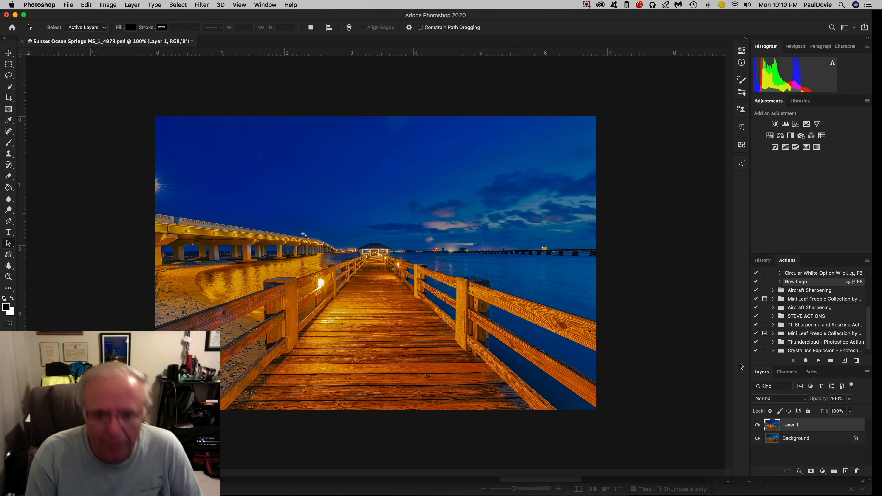
pyautogui.press('shift+super+F5')
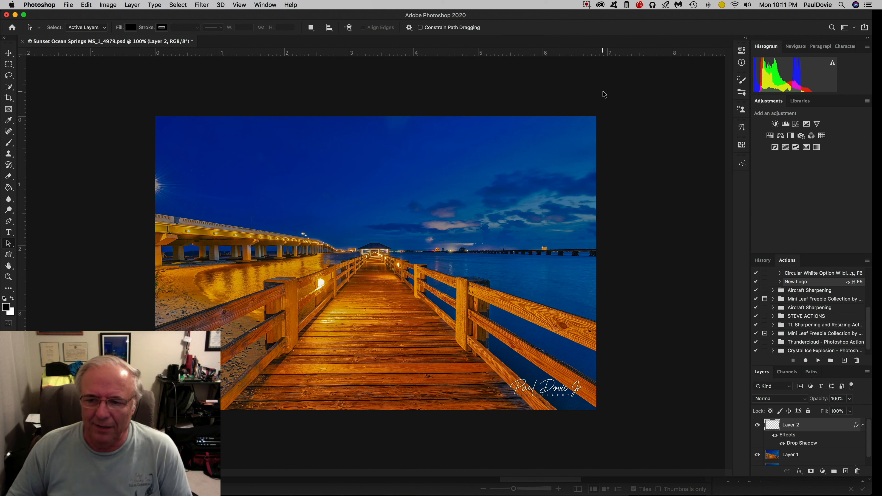
pyautogui.scroll(3, 805, 295)
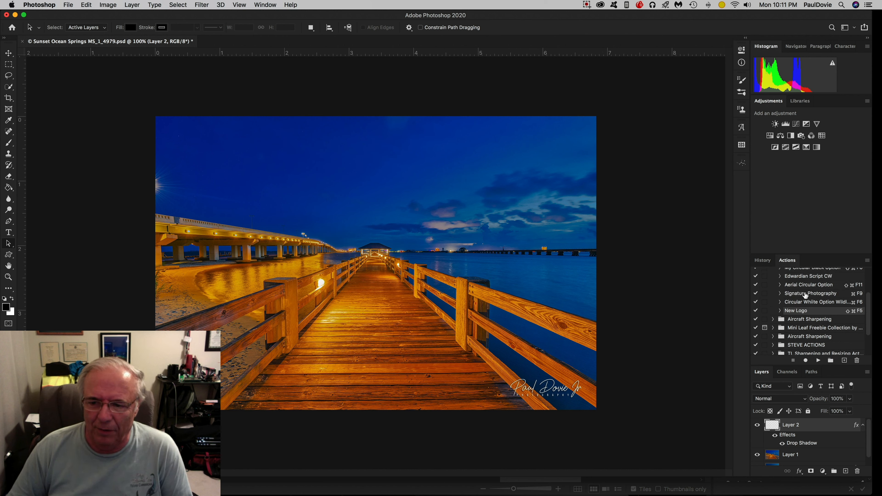